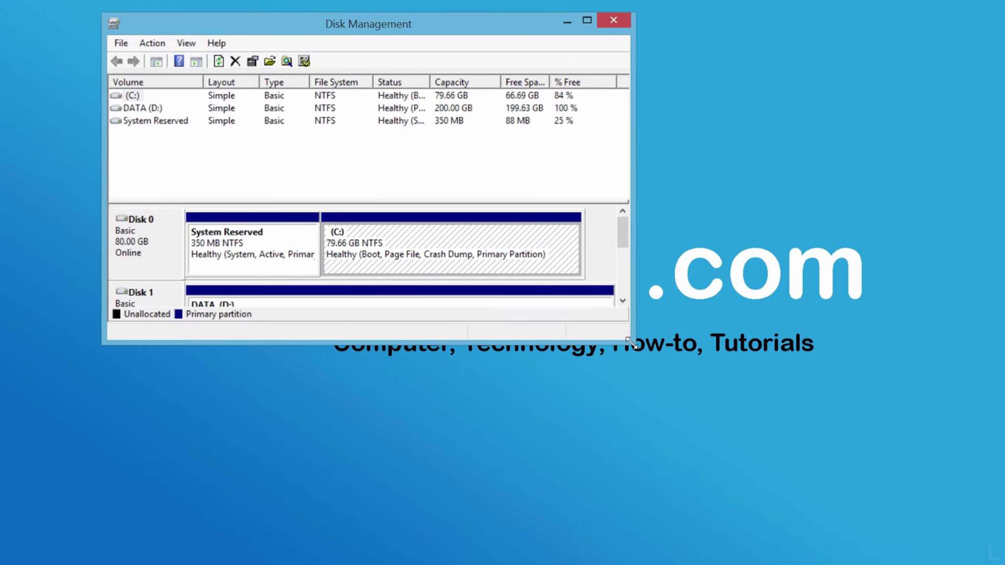
Step: Inspect Disk 2's 60 GB unallocated space in the enlarged window, then close Disk Management
{"action": "left_click_drag", "start_coordinate": [628, 339], "coordinate": [919, 550]}
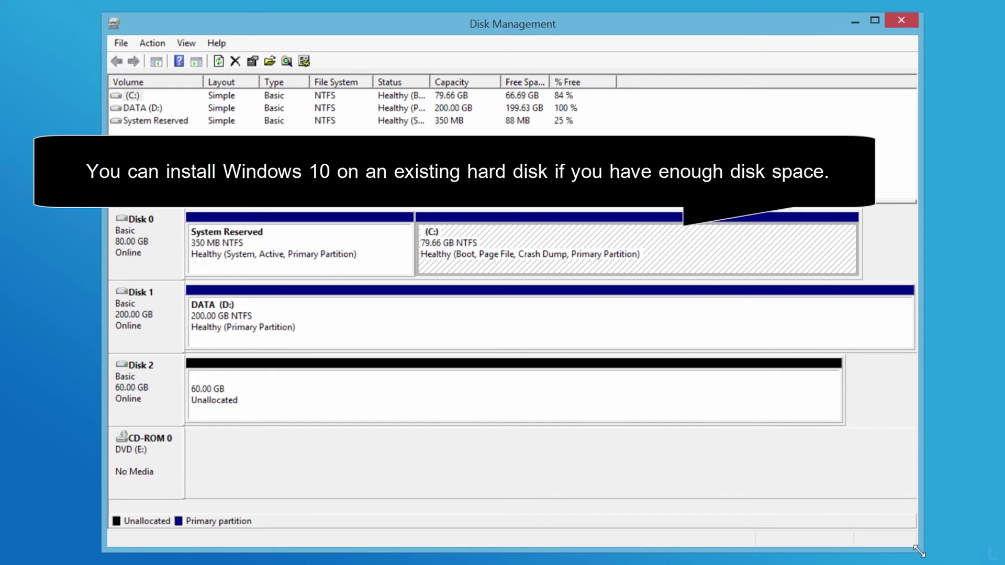
{"action": "left_click", "coordinate": [691, 409]}
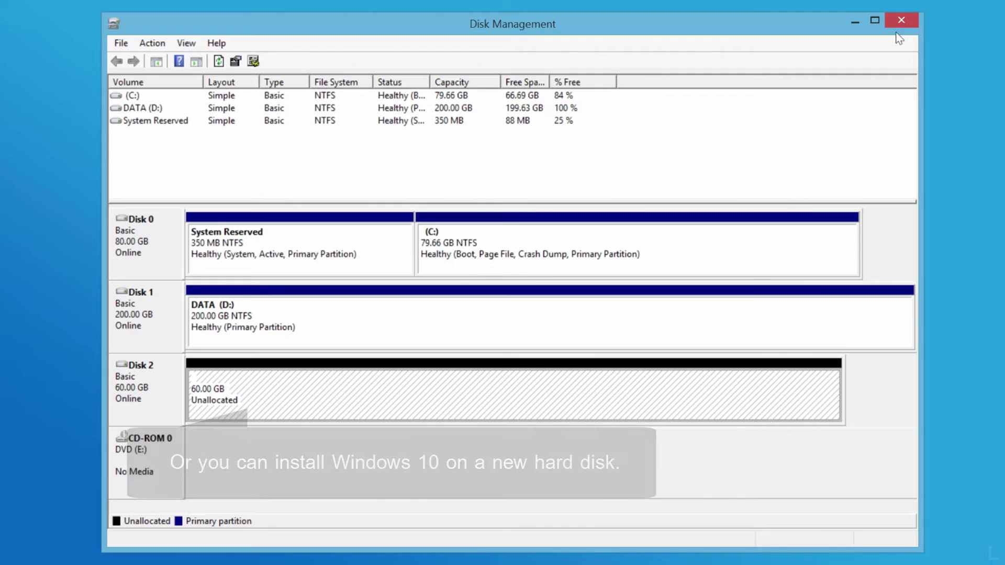
{"action": "left_click", "coordinate": [900, 20]}
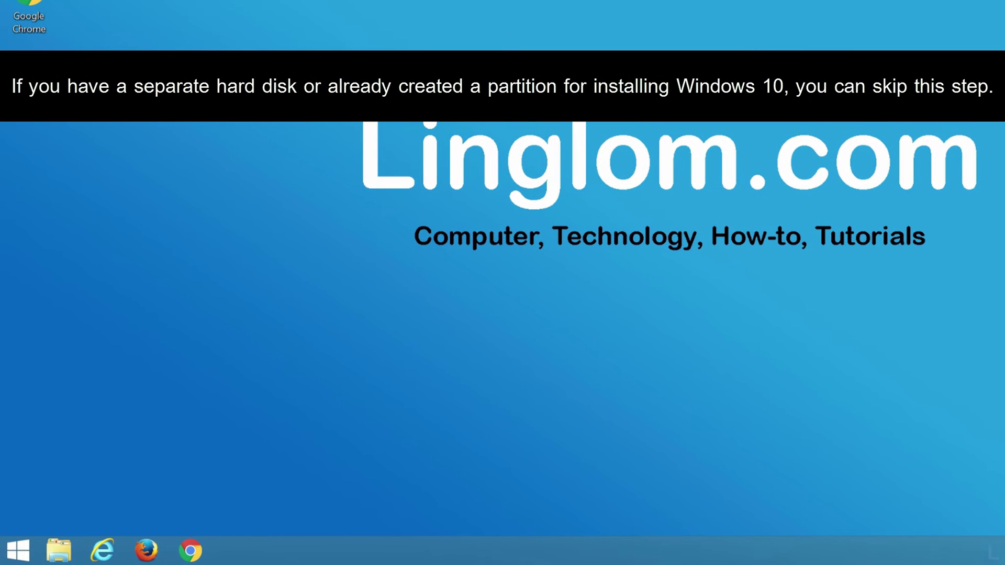
Step: Launch Disk Management from the Win+X menu and enlarge it to show all disks
{"action": "right_click", "coordinate": [29, 543]}
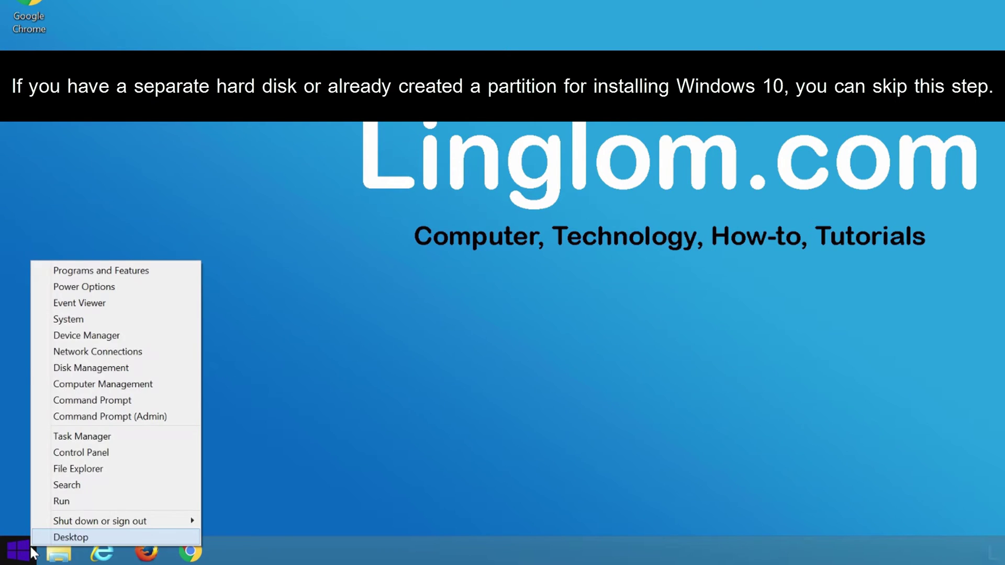
{"action": "left_click", "coordinate": [130, 370]}
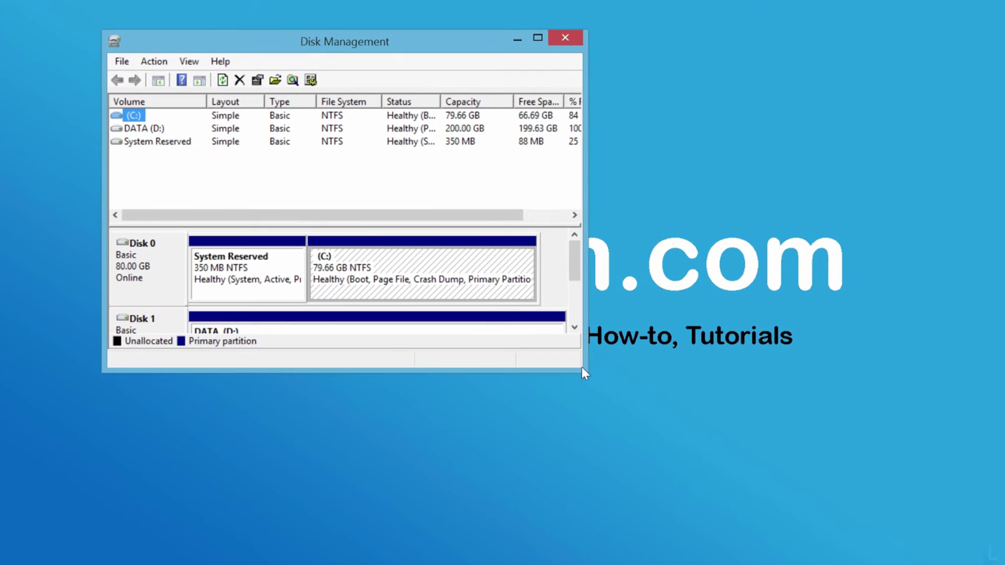
{"action": "left_click_drag", "start_coordinate": [585, 372], "coordinate": [899, 528]}
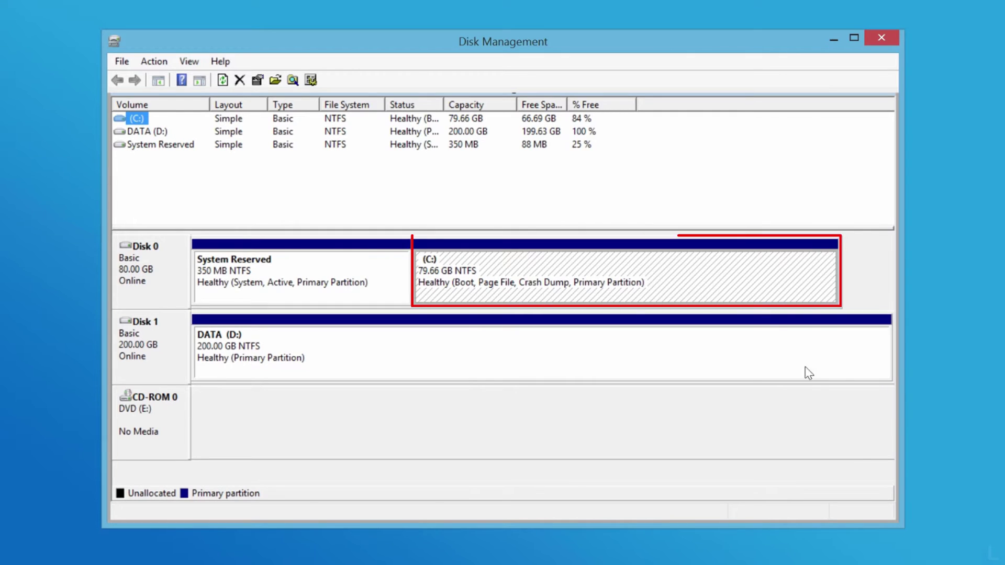
Step: Shrink C: by 25000 MB to 55.24 GB, leaving 24.42 GB unallocated on Disk 0
{"action": "right_click", "coordinate": [728, 290]}
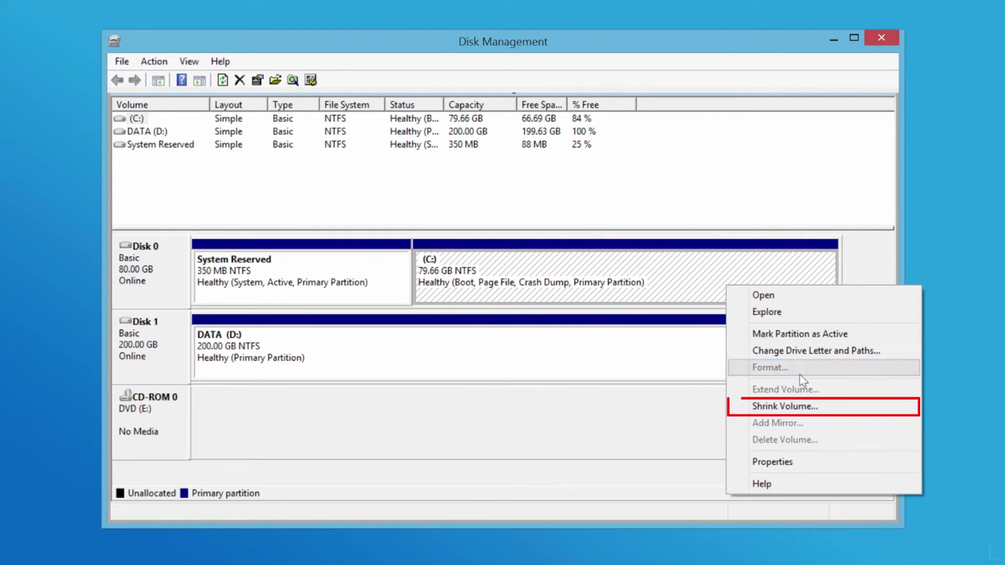
{"action": "left_click", "coordinate": [814, 406]}
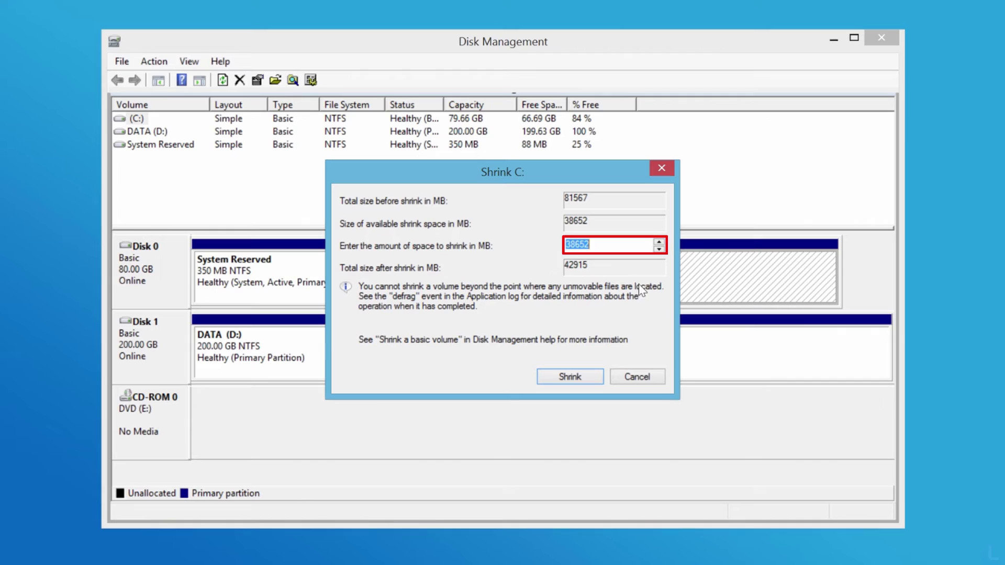
{"action": "type", "text": "2"}
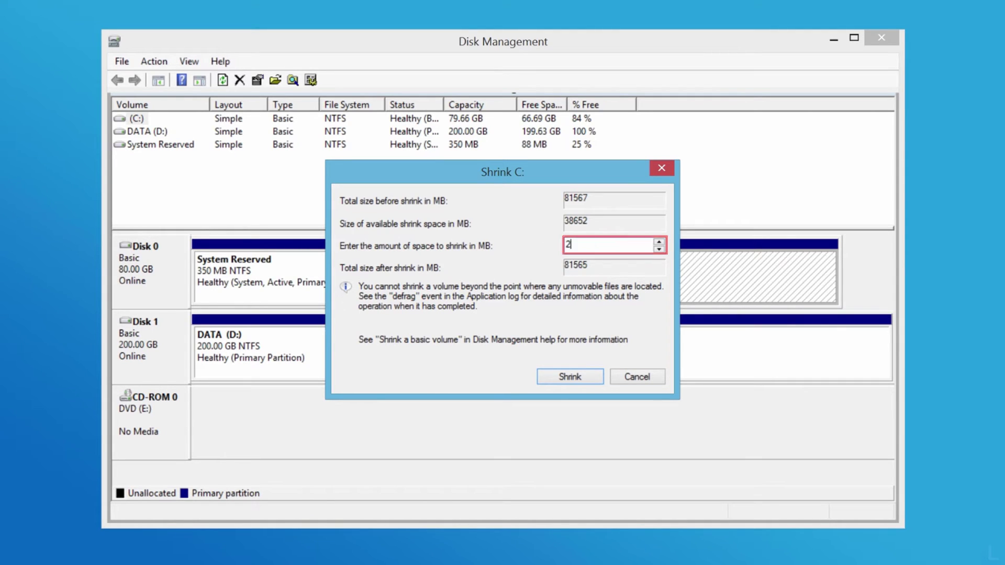
{"action": "type", "text": "5000"}
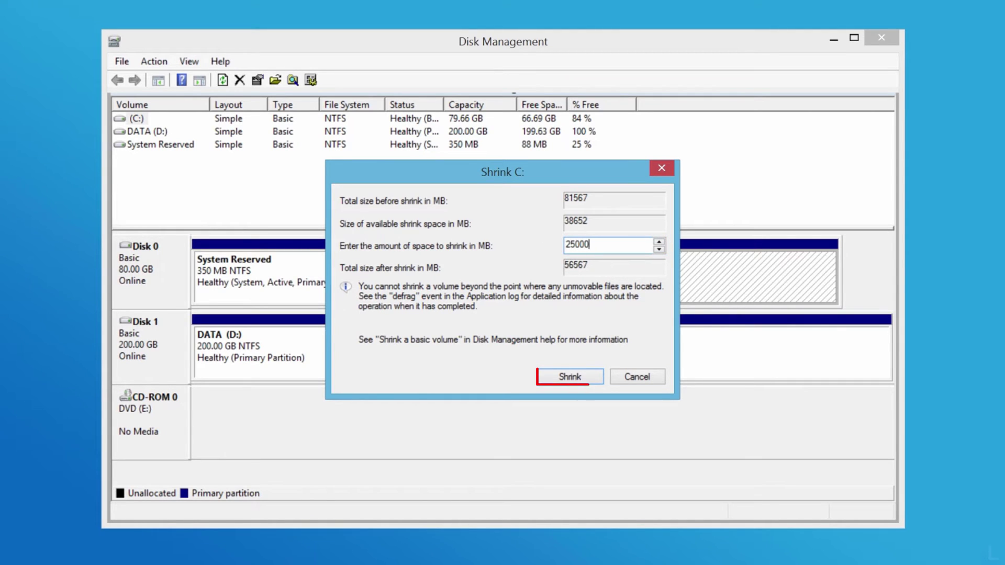
{"action": "left_click", "coordinate": [591, 379]}
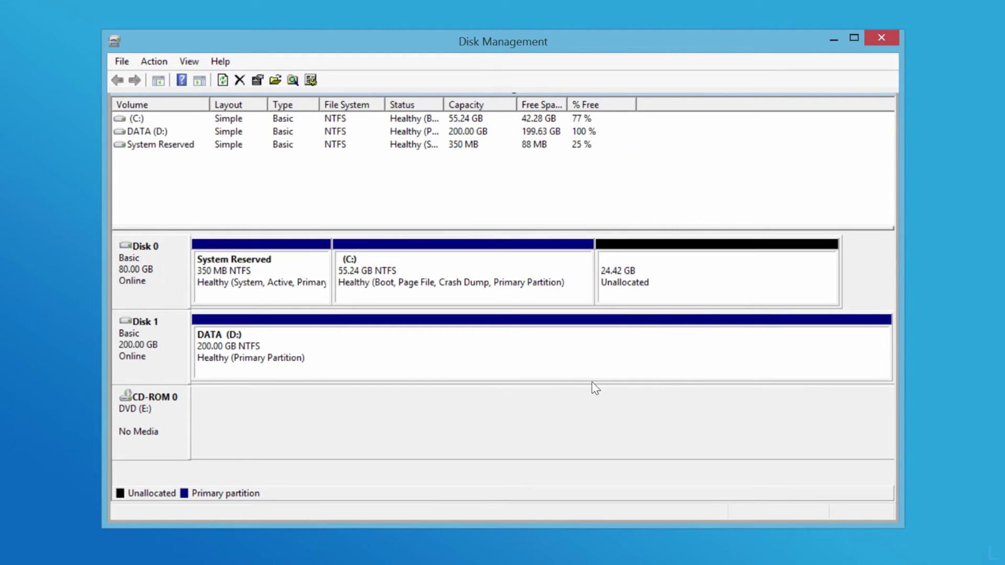
{"action": "left_click", "coordinate": [663, 302]}
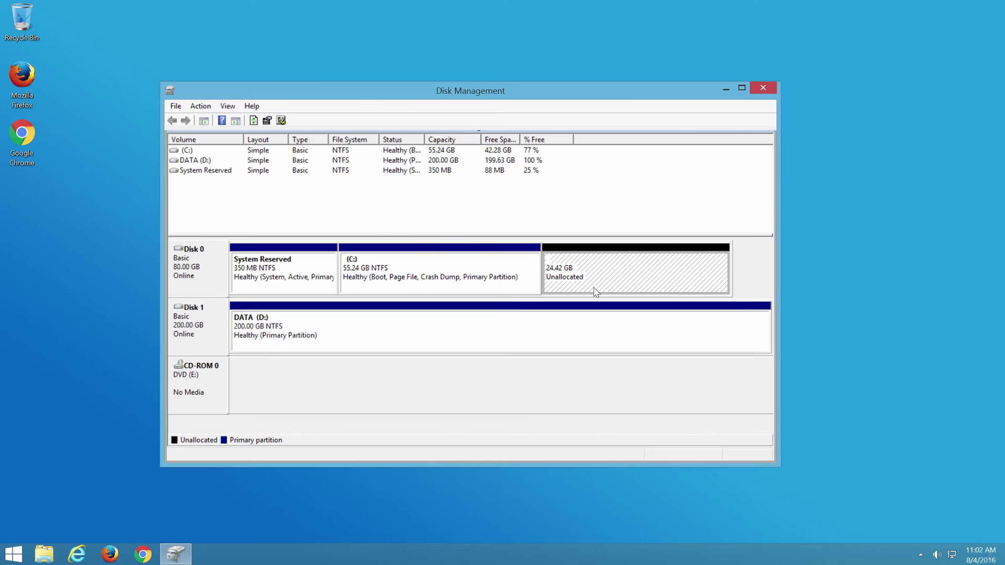
Step: Close Disk Management and restart the computer from the Start screen
{"action": "left_click", "coordinate": [760, 89]}
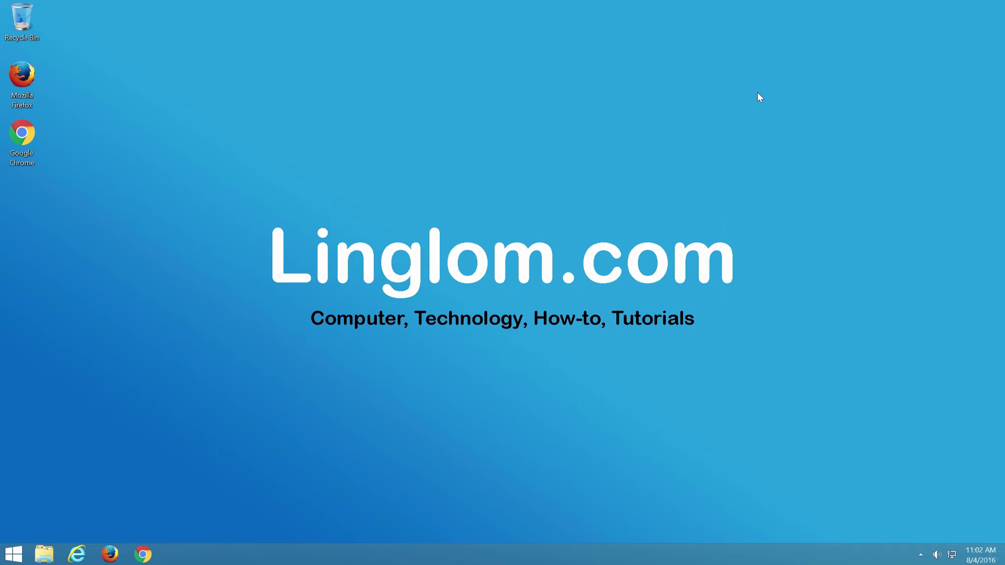
{"action": "left_click", "coordinate": [13, 554]}
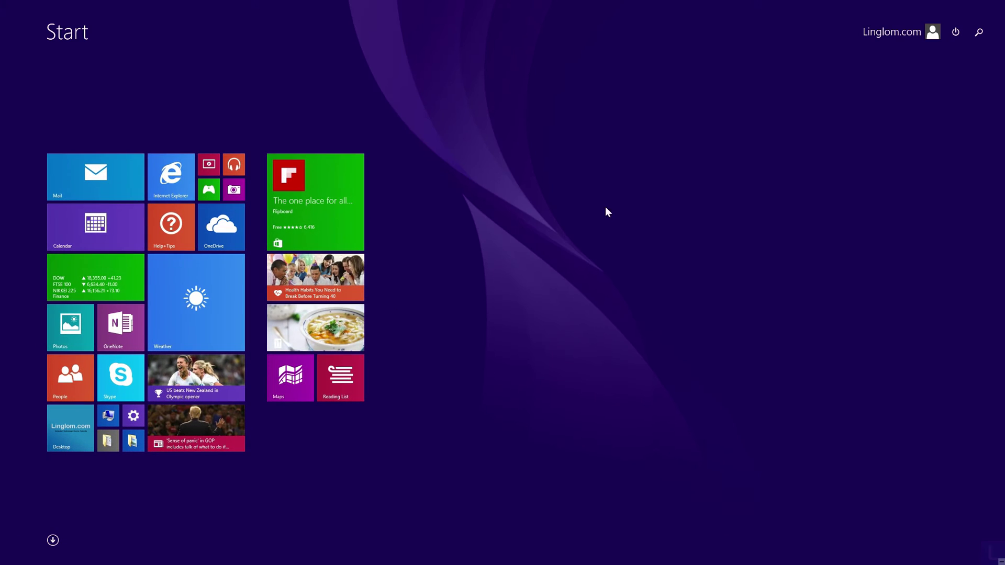
{"action": "left_click", "coordinate": [951, 38]}
{"action": "left_click", "coordinate": [962, 84]}
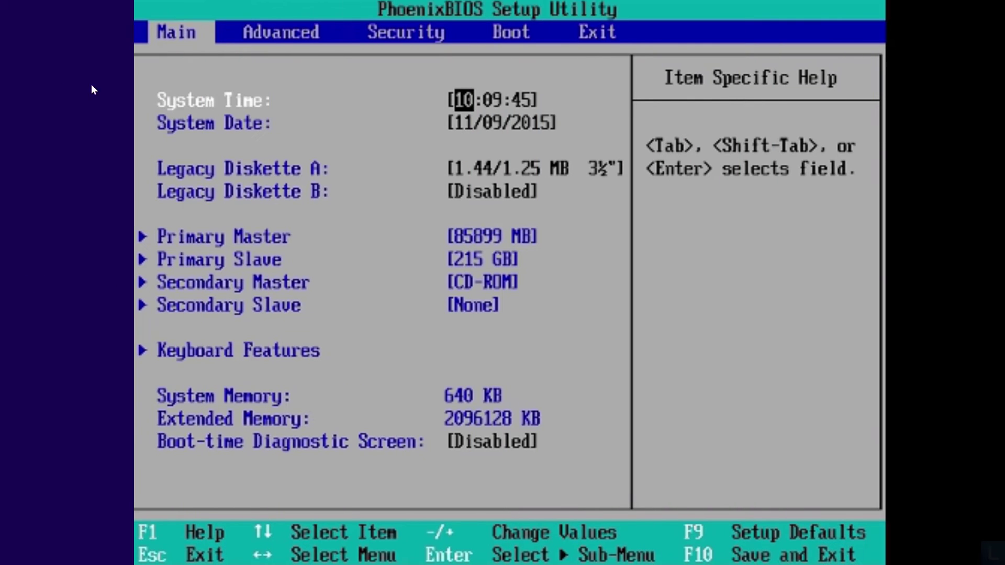
Step: Move CD-ROM Drive above Hard Drive in the BIOS boot order and exit saving changes
{"action": "key", "text": "Right"}
{"action": "key", "text": "Right"}
{"action": "key", "text": "Right"}
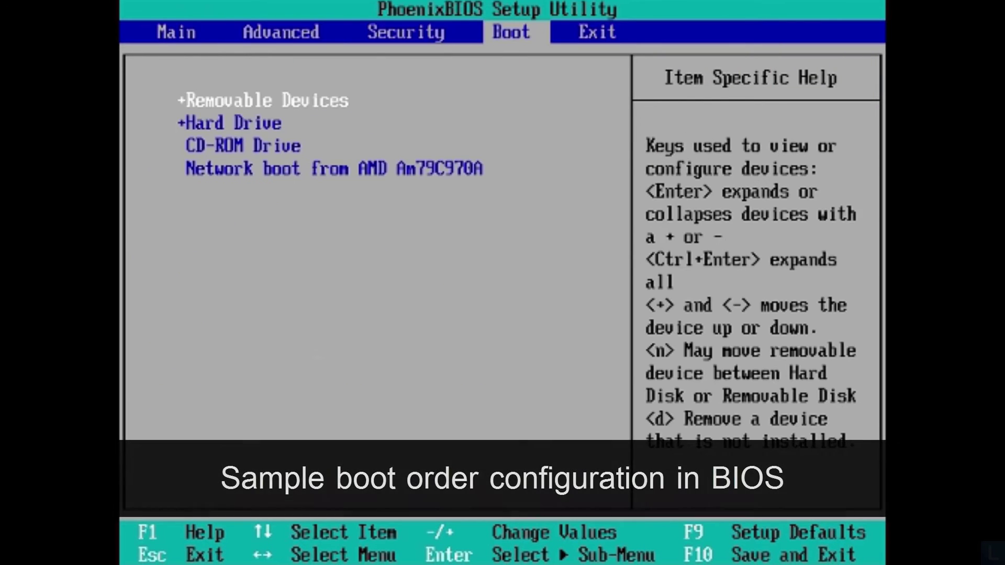
{"action": "key", "text": "Down"}
{"action": "key", "text": "Down"}
{"action": "key", "text": "plus"}
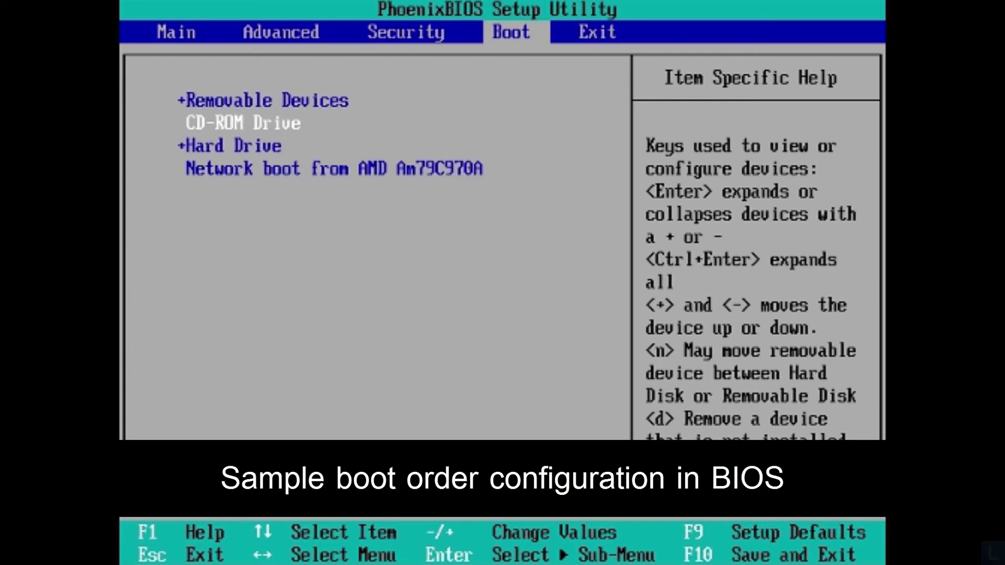
{"action": "key", "text": "Right"}
{"action": "key", "text": "Return"}
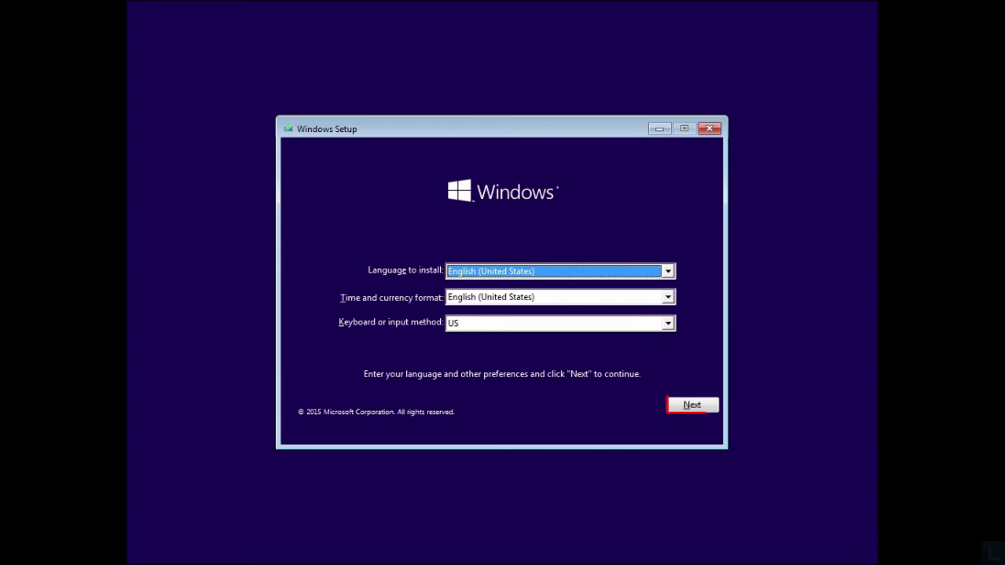
Step: Accept the default language, begin installation and continue past the product key page
{"action": "left_click", "coordinate": [702, 415]}
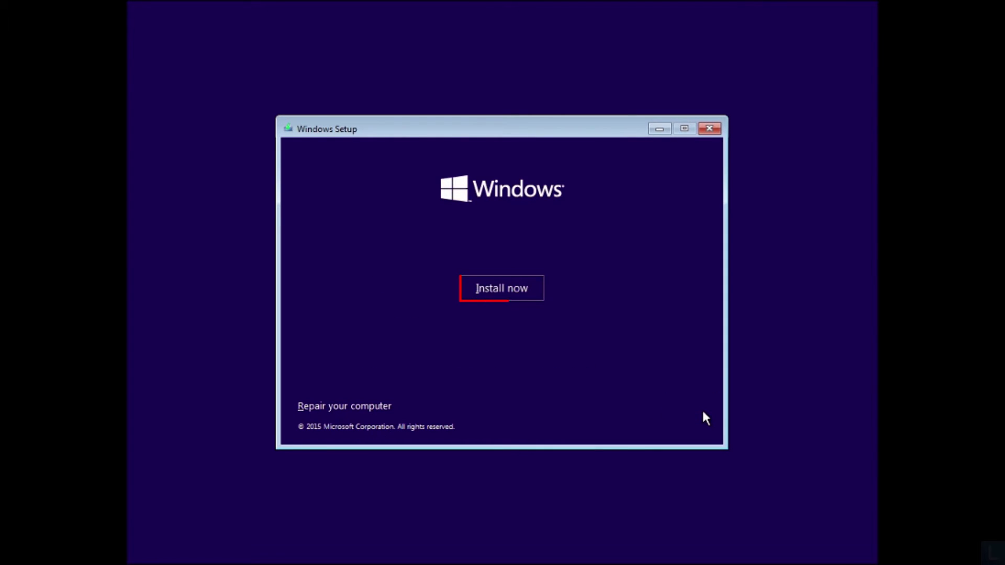
{"action": "left_click", "coordinate": [532, 290]}
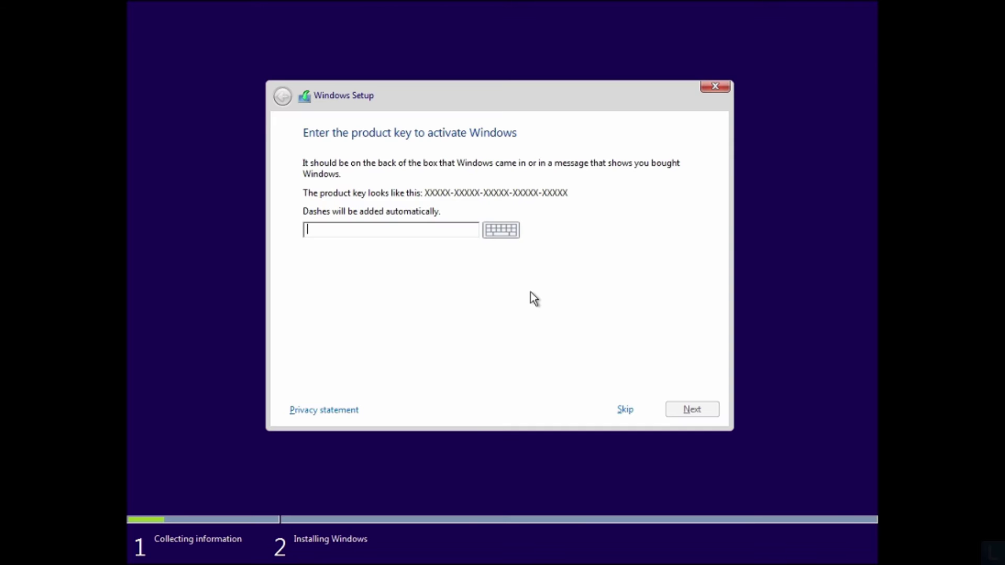
{"action": "type", "text": "WX"}
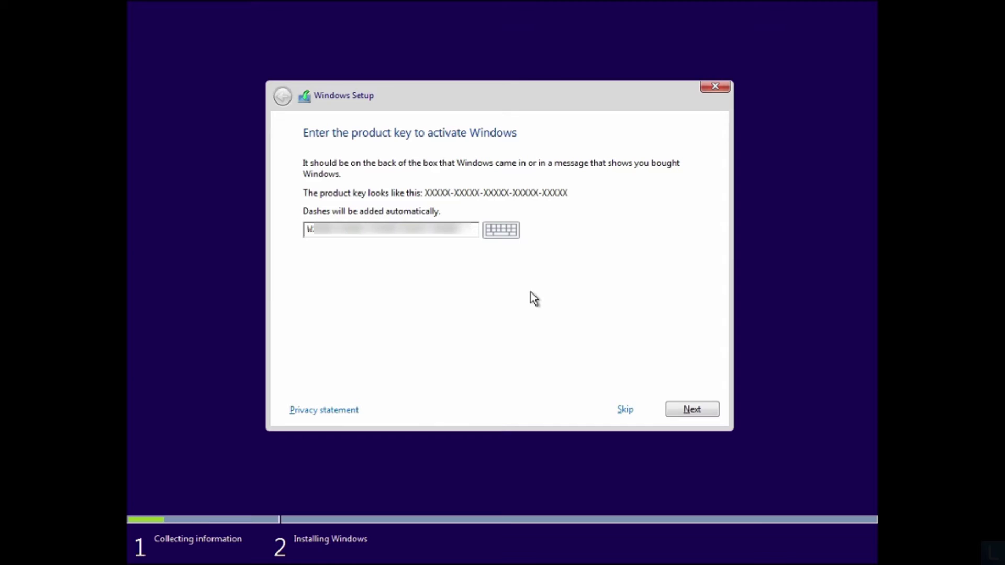
{"action": "left_click", "coordinate": [697, 410]}
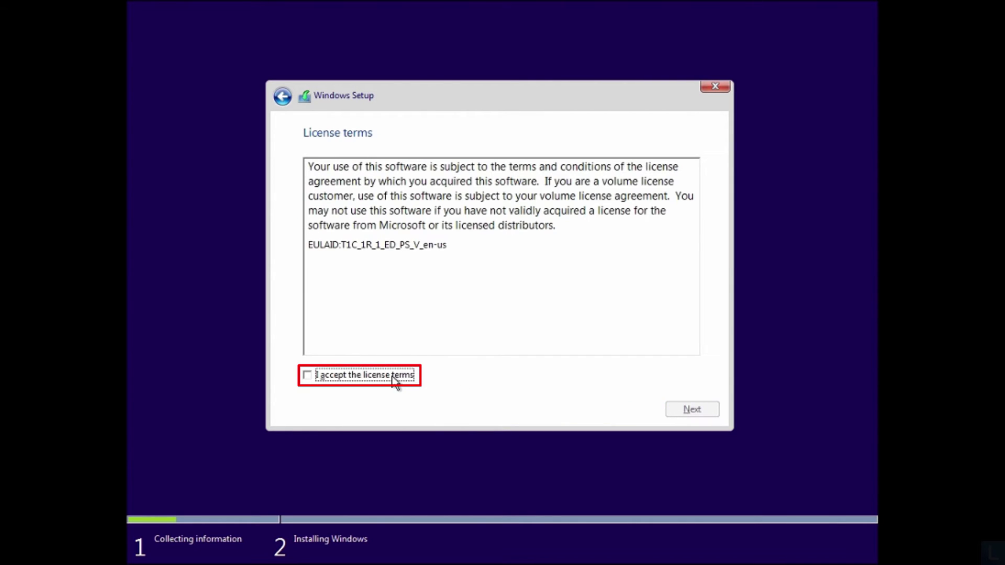
Step: Accept the license terms and choose a Custom install of Windows only
{"action": "left_click", "coordinate": [393, 376]}
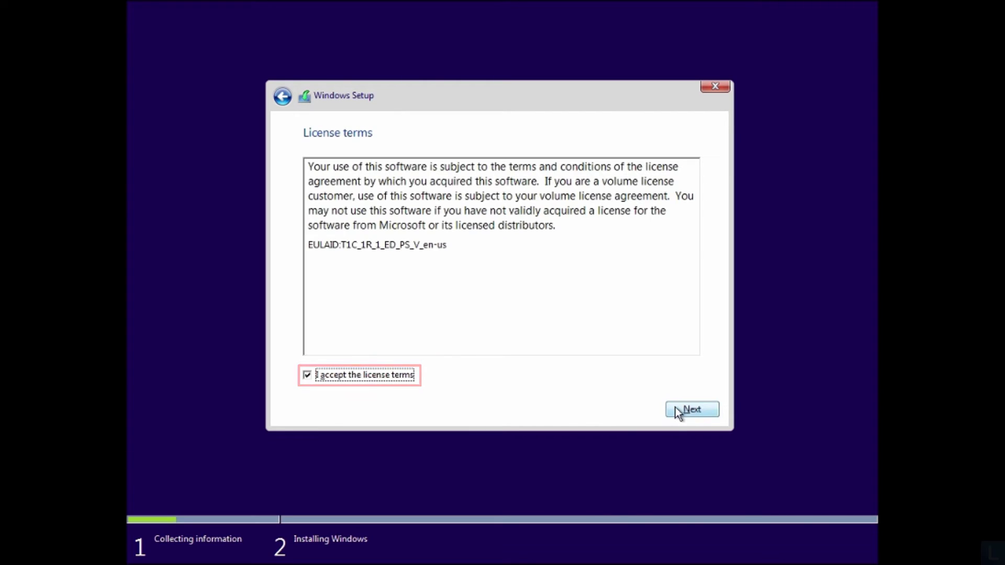
{"action": "left_click", "coordinate": [694, 411]}
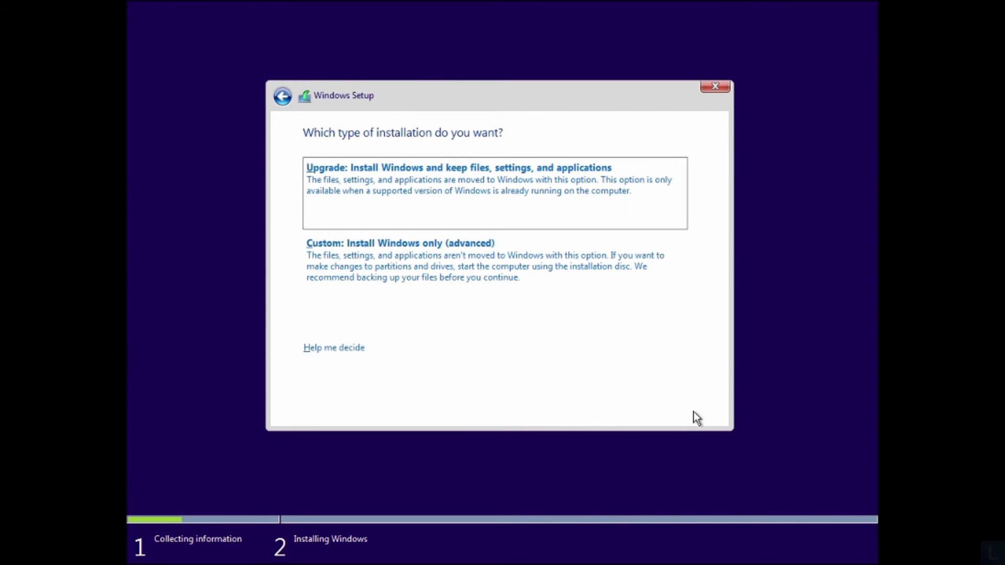
{"action": "left_click", "coordinate": [576, 299]}
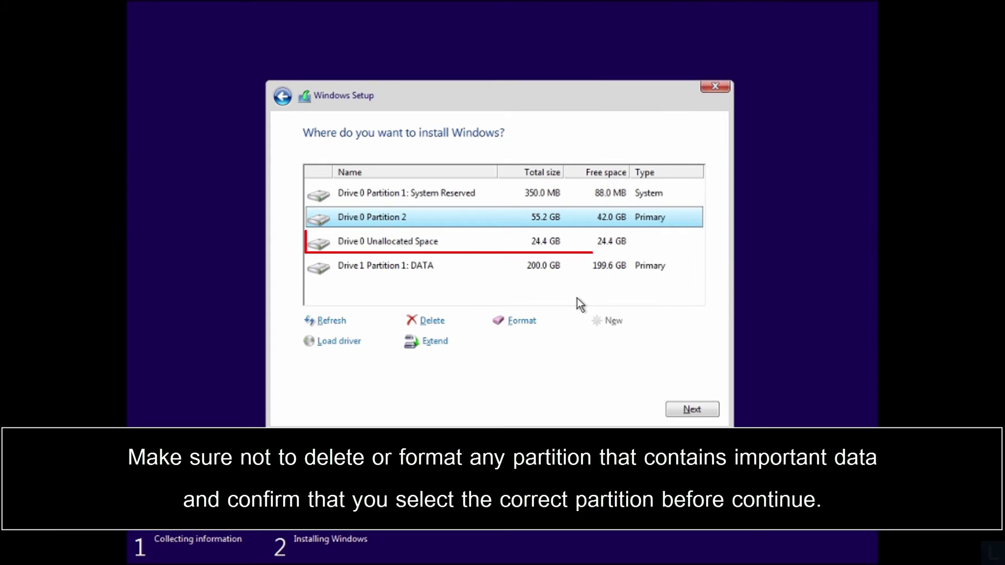
Step: Select Drive 0's 24.4 GB Unallocated Space as the Windows install target
{"action": "left_click", "coordinate": [557, 251]}
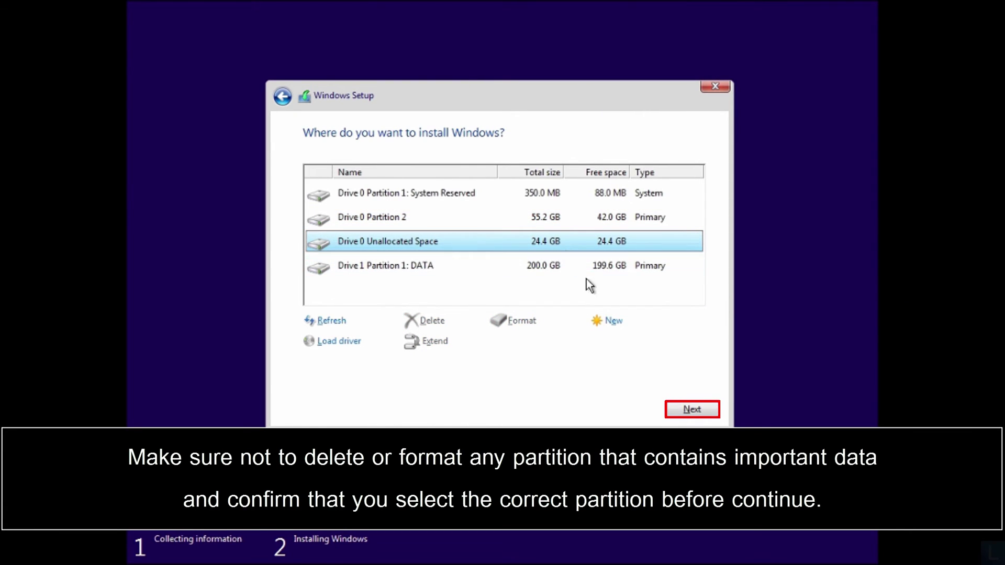
Step: Start installing Windows 10 onto the selected unallocated space
{"action": "left_click", "coordinate": [696, 412]}
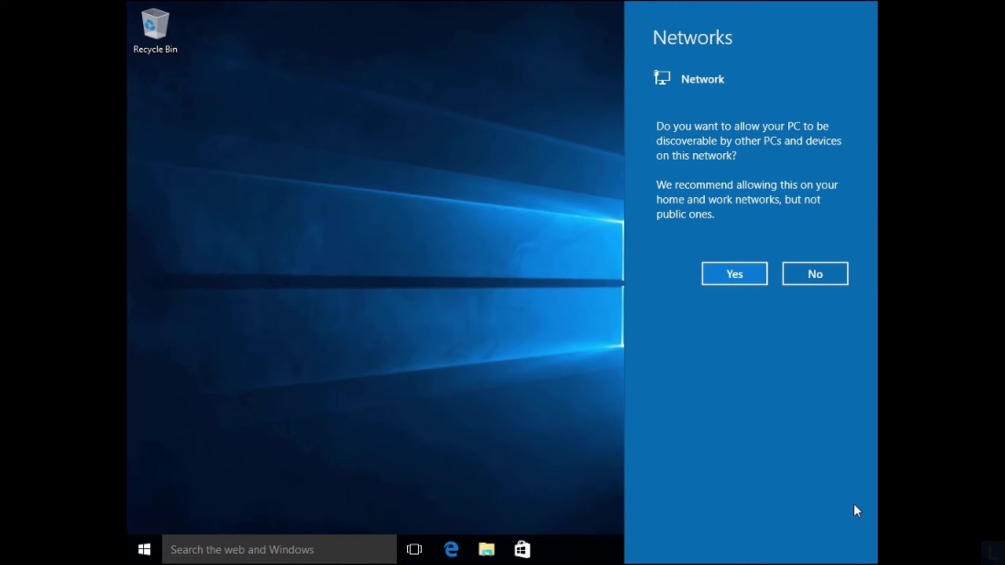
Step: Decline network discovery, launch Disk Management maximized and select the (E:) partition
{"action": "left_click", "coordinate": [829, 279]}
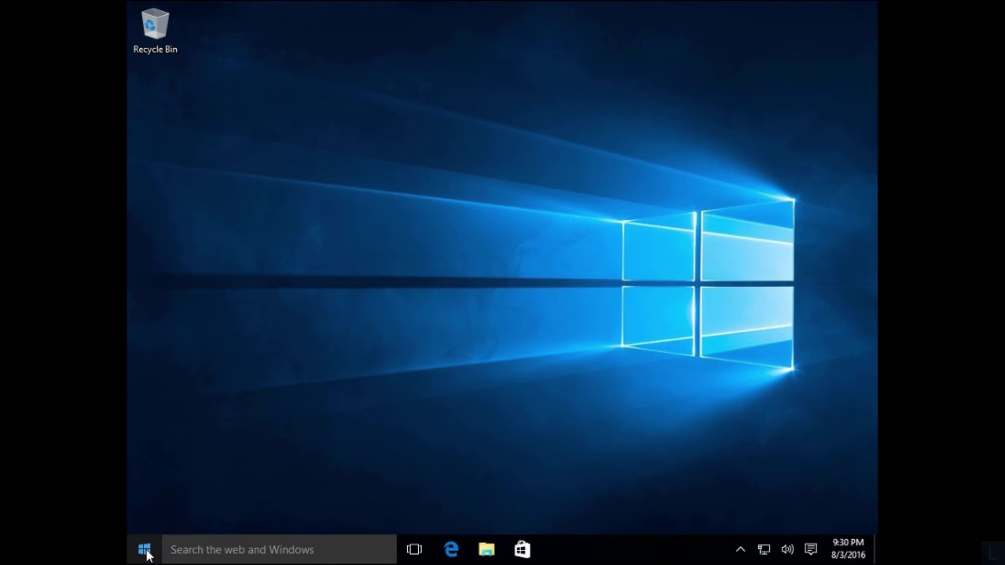
{"action": "right_click", "coordinate": [146, 552]}
{"action": "left_click", "coordinate": [250, 369]}
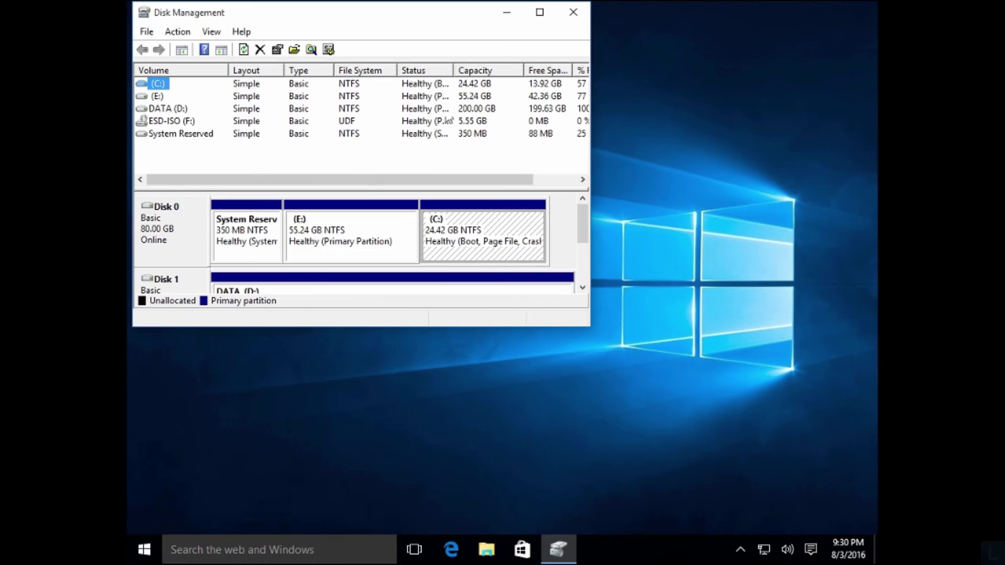
{"action": "left_click", "coordinate": [539, 12]}
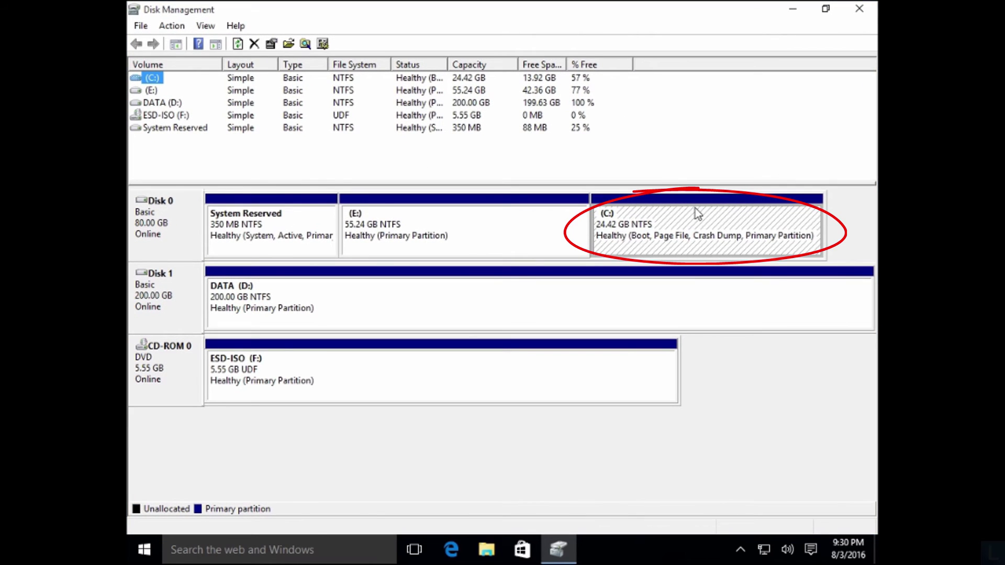
{"action": "left_click", "coordinate": [710, 229]}
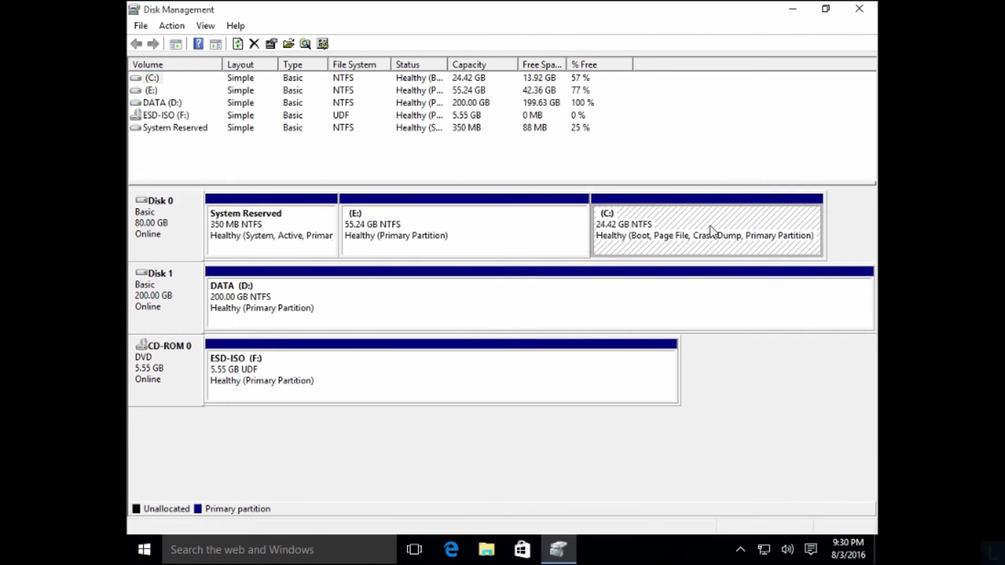
{"action": "left_click", "coordinate": [506, 239]}
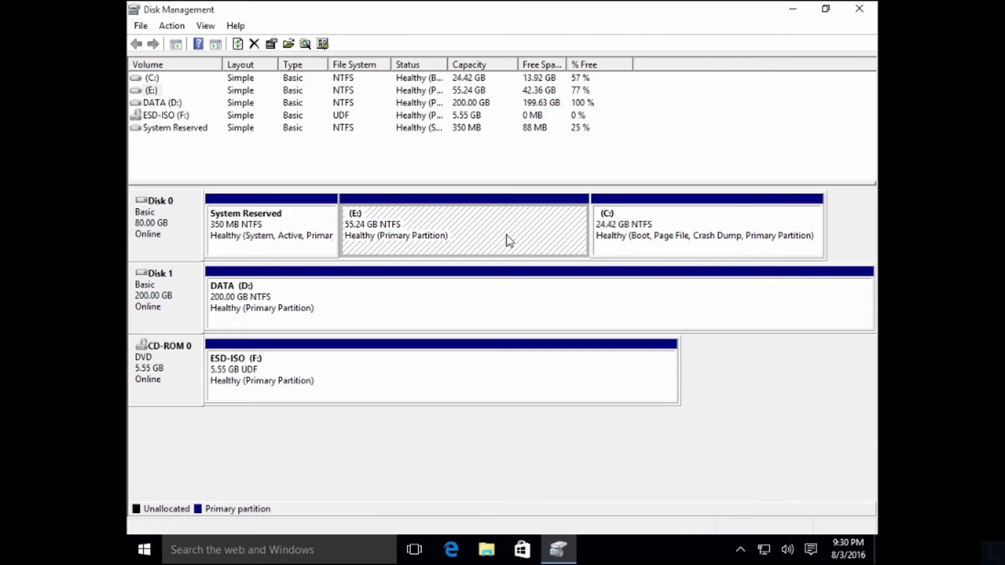
Step: Label the 55.24 GB (E:) partition 'Windows 8.1' via Properties, granting administrator permission
{"action": "right_click", "coordinate": [506, 239]}
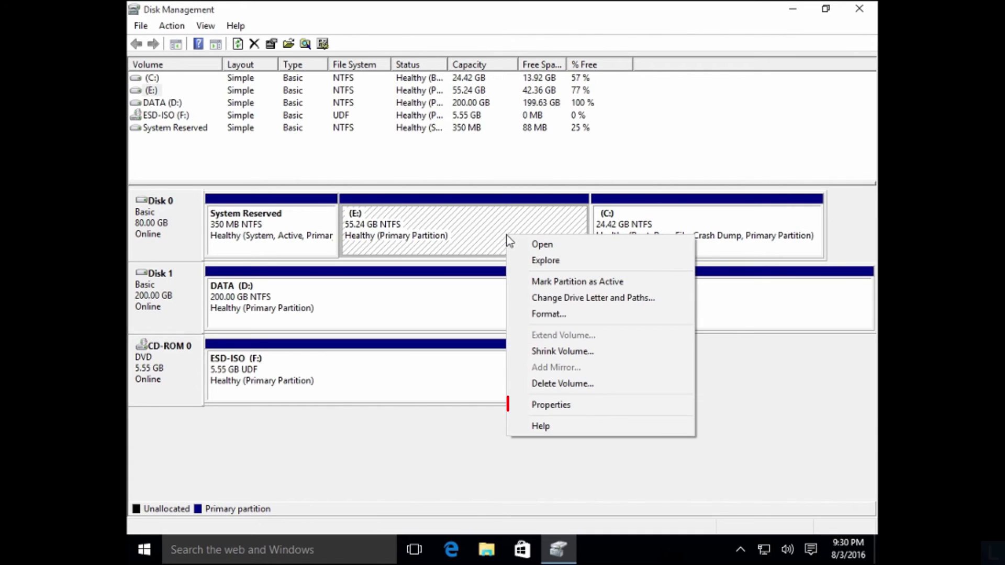
{"action": "left_click", "coordinate": [581, 409]}
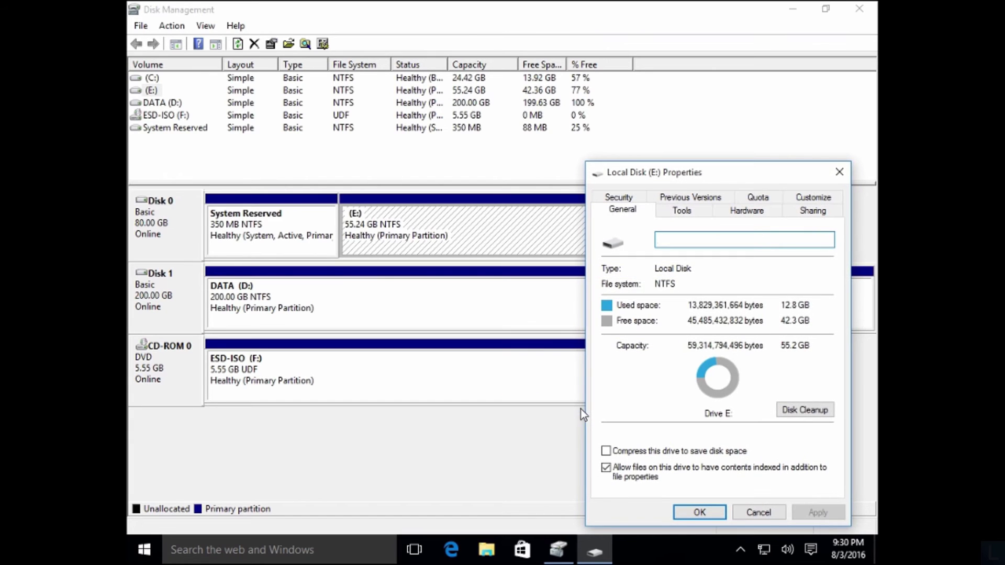
{"action": "type", "text": "W"}
{"action": "type", "text": "indows 8.1"}
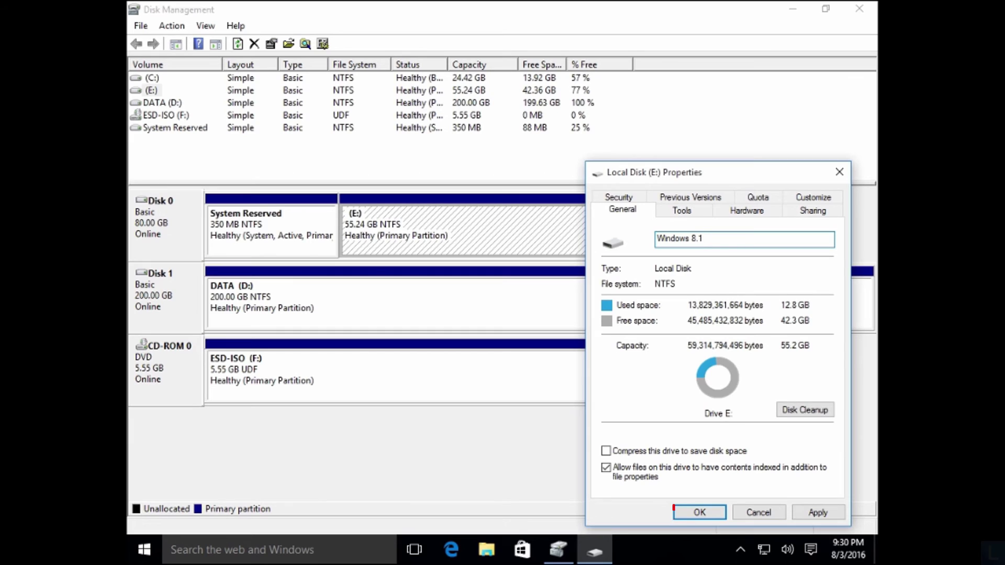
{"action": "left_click", "coordinate": [712, 520]}
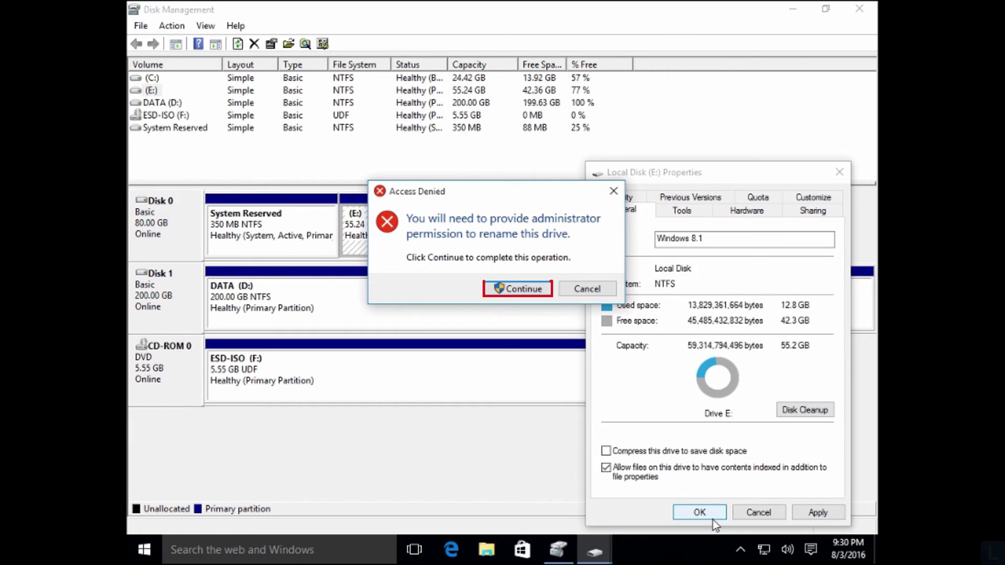
{"action": "left_click", "coordinate": [518, 289]}
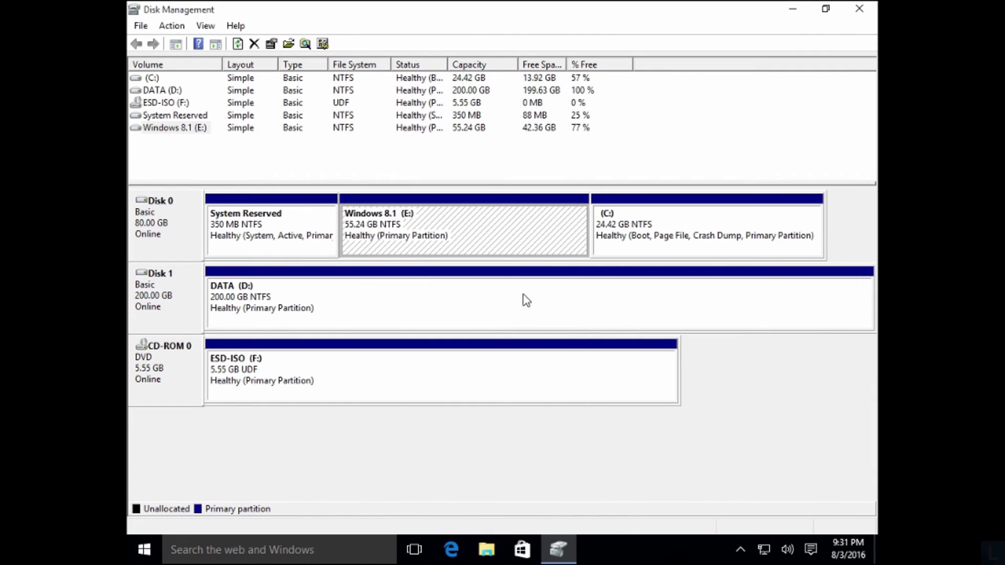
Step: Label the 24.42 GB (C:) partition 'Windows 10' via Properties, granting administrator permission
{"action": "right_click", "coordinate": [704, 227]}
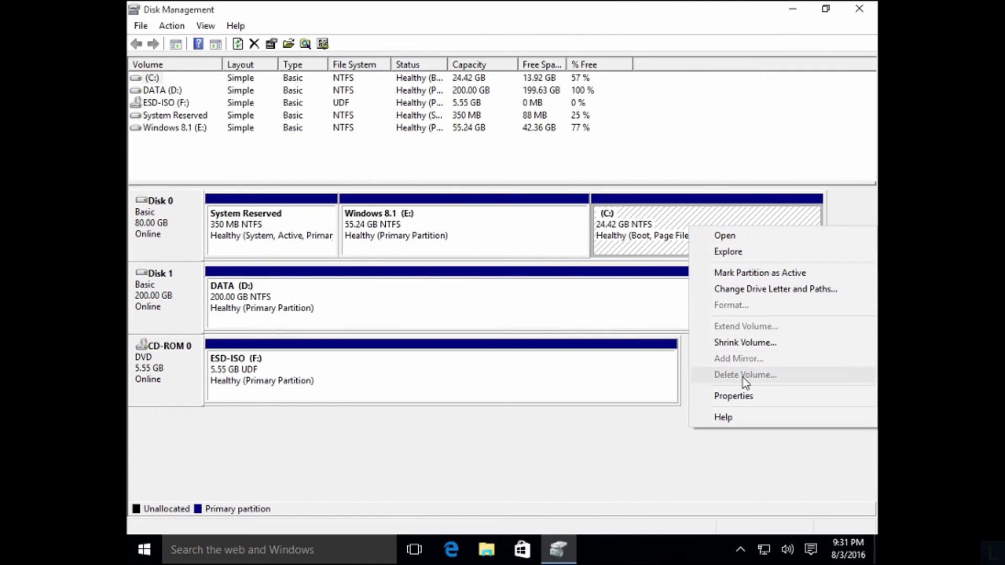
{"action": "left_click", "coordinate": [742, 396]}
{"action": "type", "text": "Windows"}
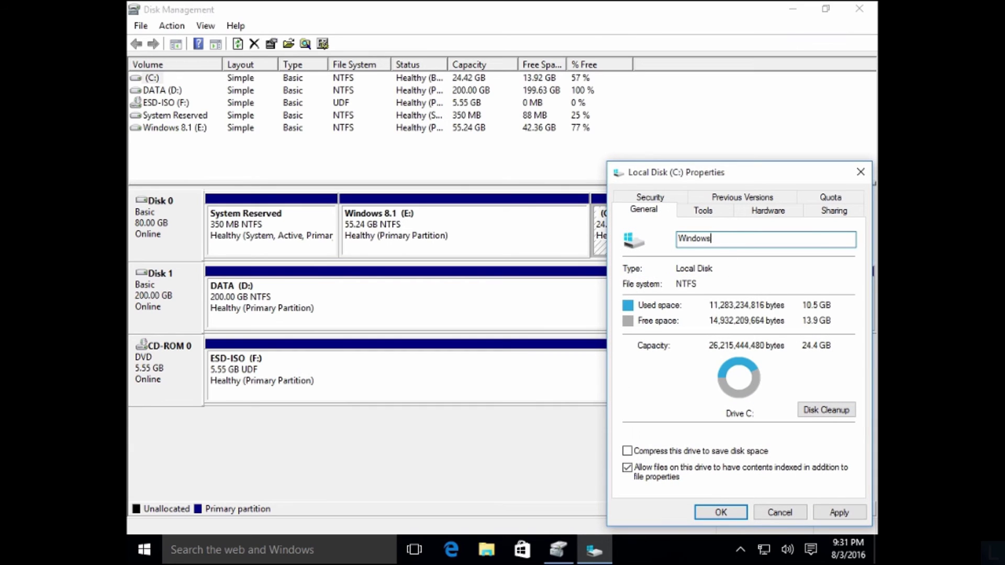
{"action": "type", "text": " 10"}
{"action": "left_click", "coordinate": [742, 513]}
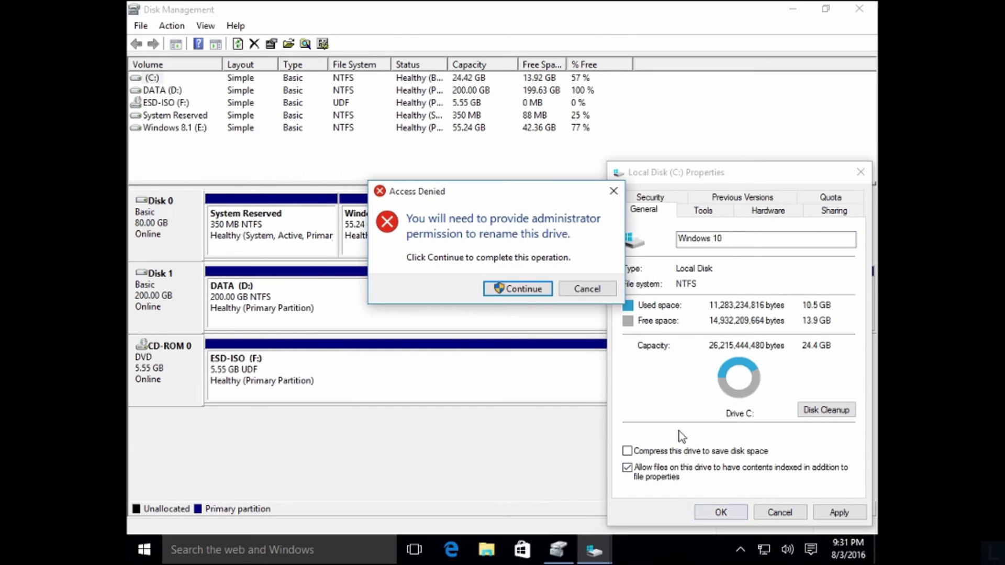
{"action": "left_click", "coordinate": [529, 291]}
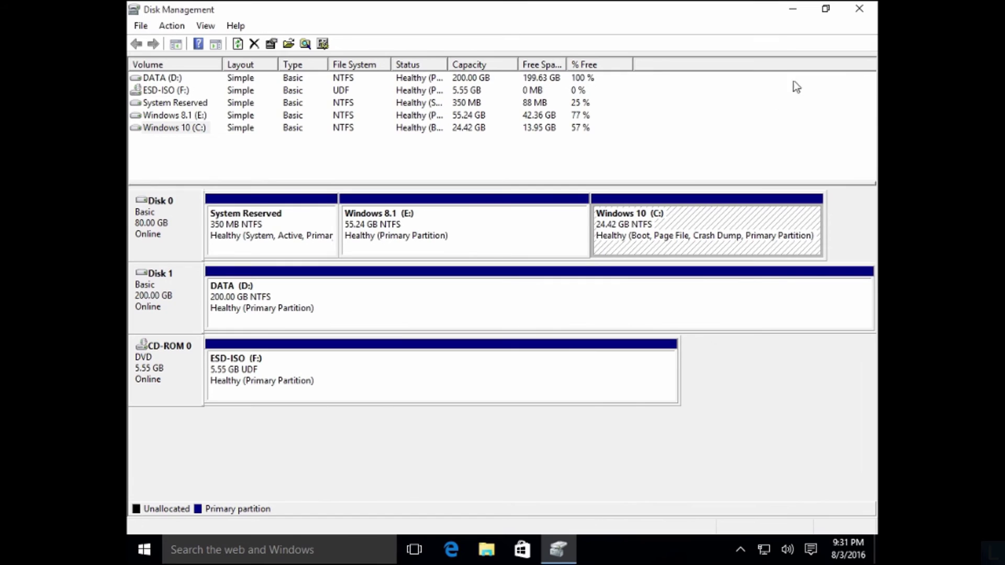
Step: Close Disk Management and restart the PC from the Start menu's Power options
{"action": "left_click", "coordinate": [866, 16]}
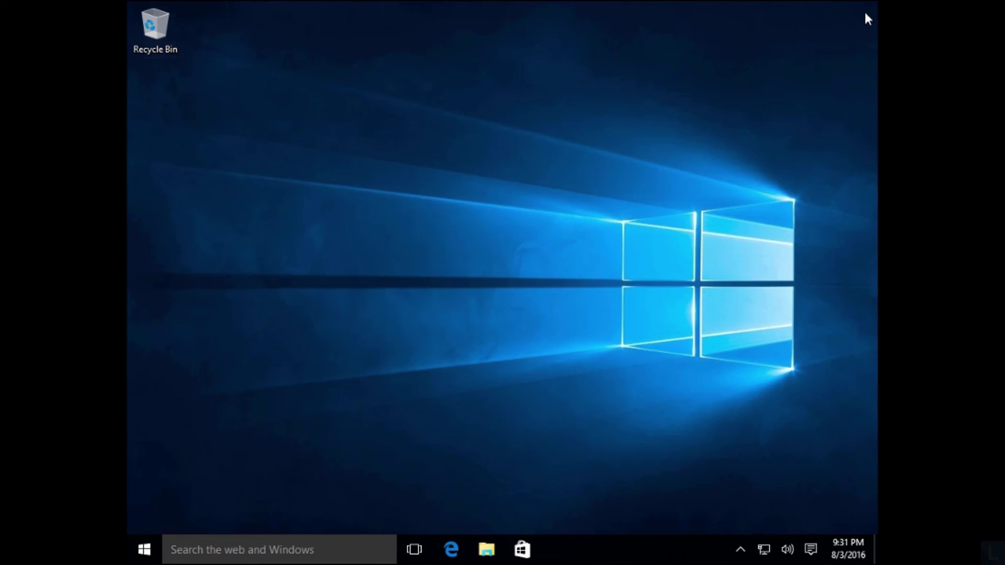
{"action": "left_click", "coordinate": [143, 549]}
{"action": "left_click", "coordinate": [186, 494]}
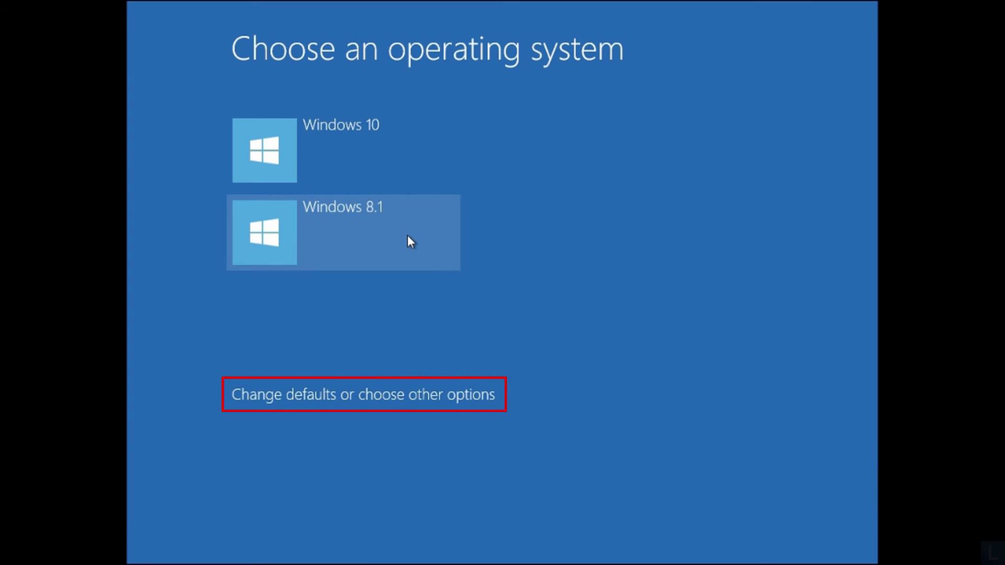
Step: Set the boot menu timer to 5 seconds from the defaults and other options screen
{"action": "left_click", "coordinate": [431, 396]}
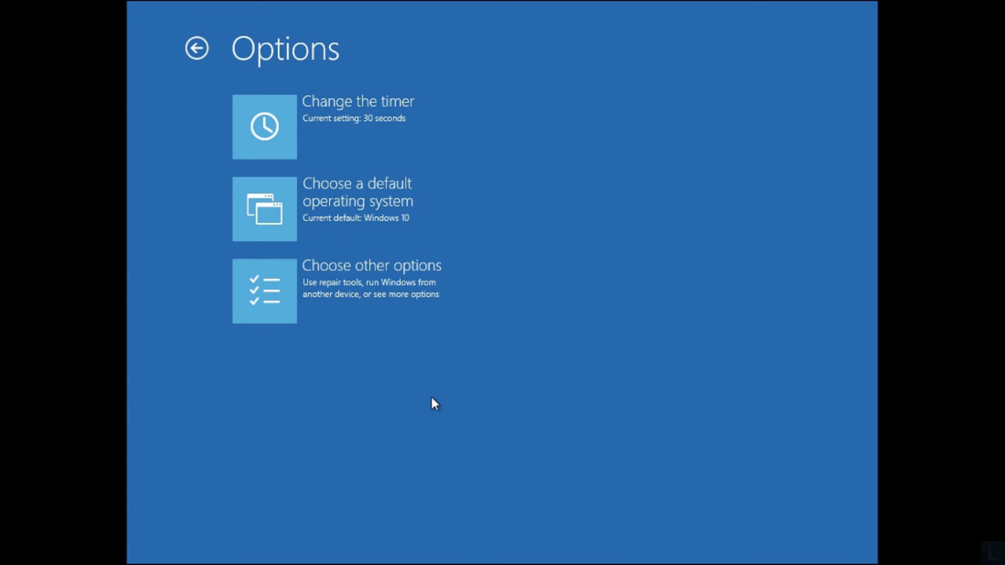
{"action": "left_click", "coordinate": [414, 149]}
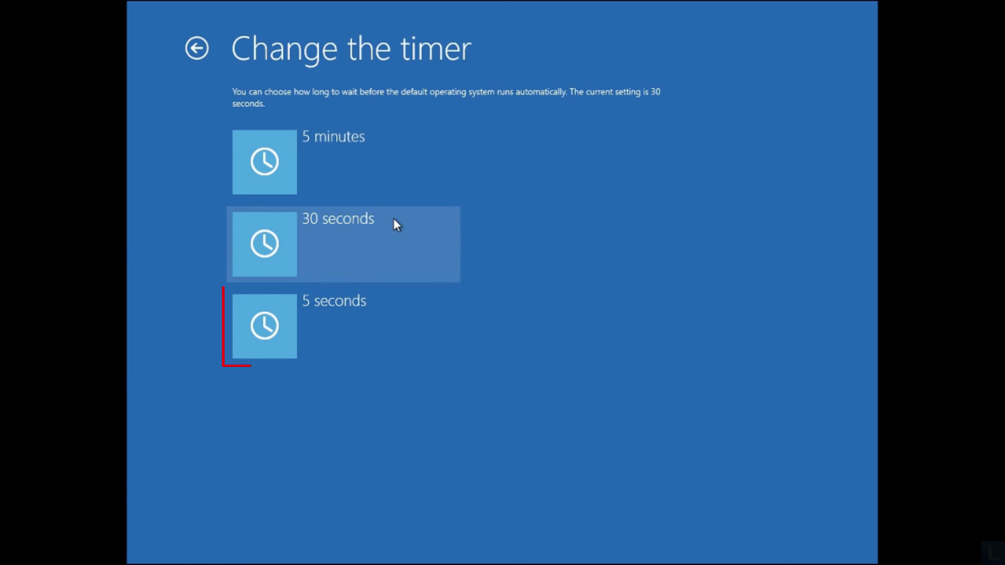
{"action": "left_click", "coordinate": [392, 317]}
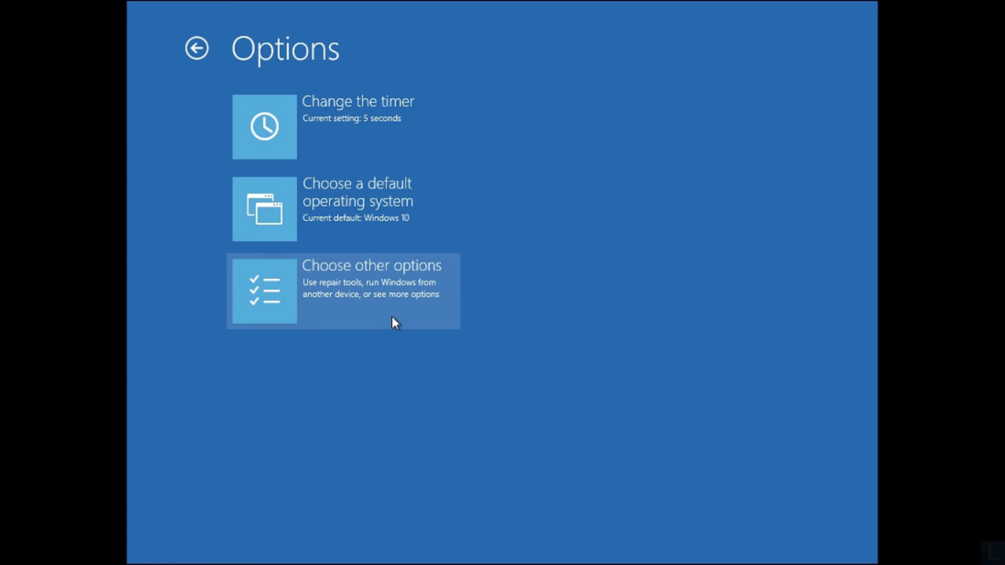
Step: Review the default operating system choice and leave it as Windows 10
{"action": "left_click", "coordinate": [406, 238]}
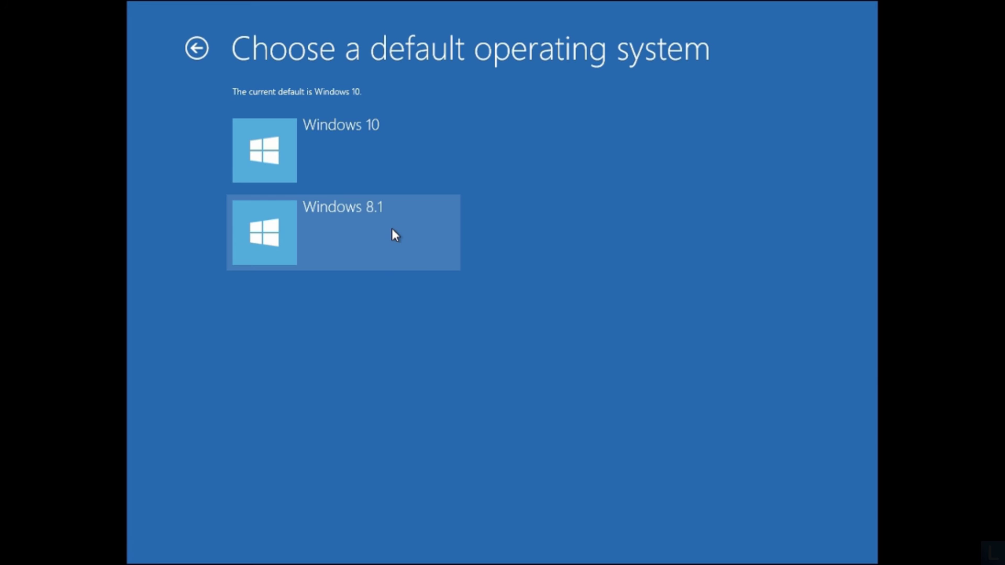
{"action": "left_click", "coordinate": [196, 48]}
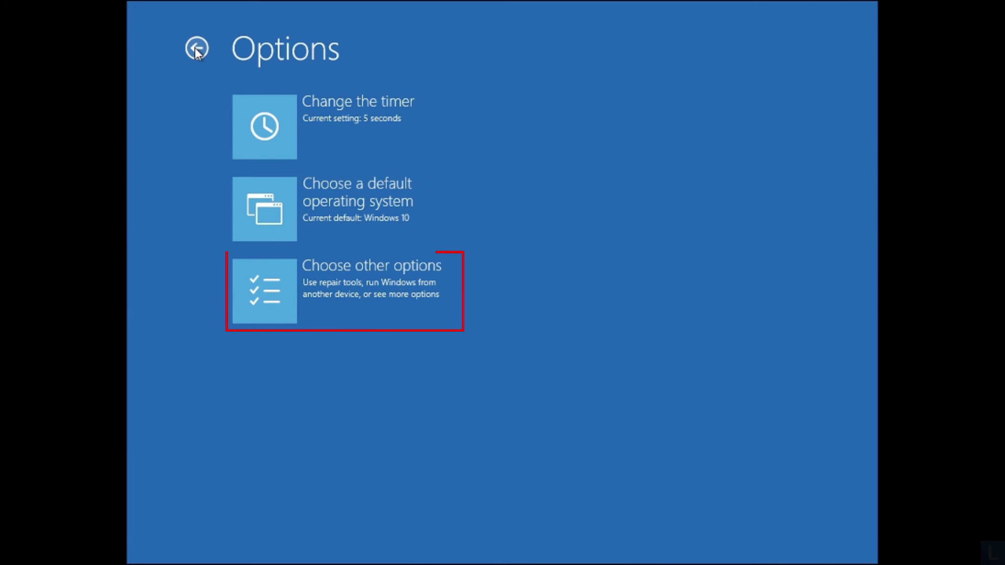
Step: Look through the troubleshooting options, then back out to the Choose an operating system screen
{"action": "left_click", "coordinate": [377, 301]}
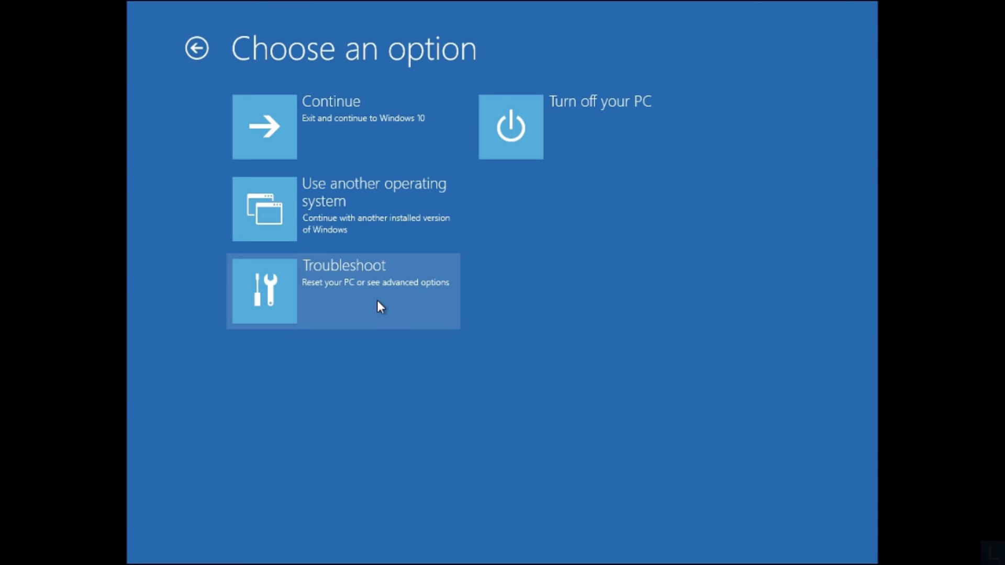
{"action": "left_click", "coordinate": [378, 301]}
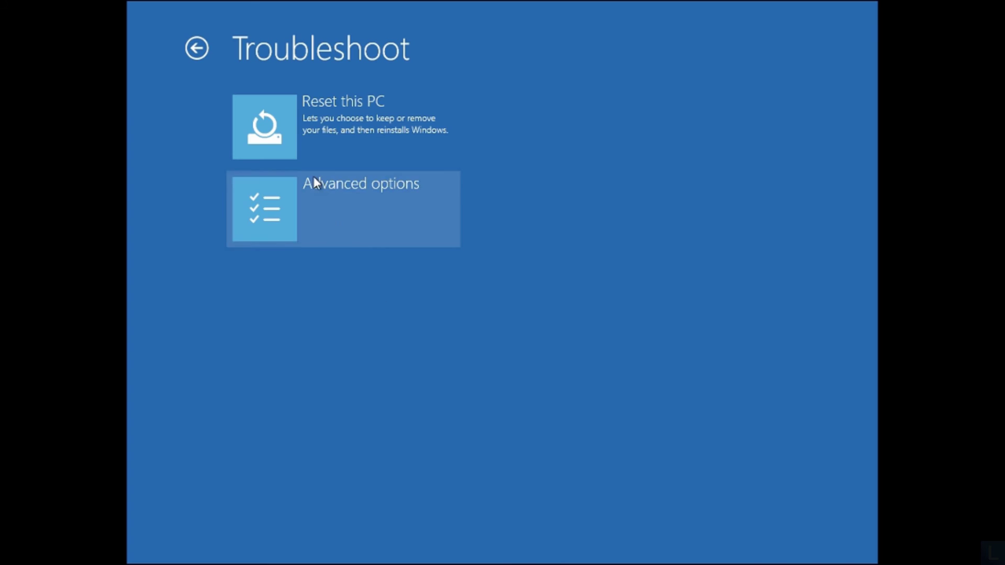
{"action": "left_click", "coordinate": [196, 49]}
{"action": "left_click", "coordinate": [196, 49]}
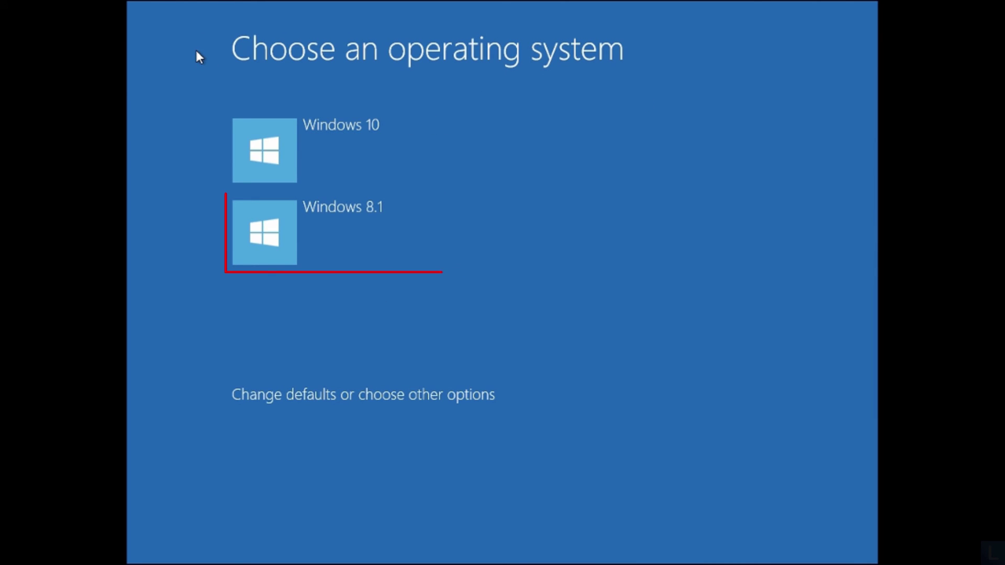
Step: Start Windows 8.1 from the Choose an operating system screen
{"action": "left_click", "coordinate": [352, 232]}
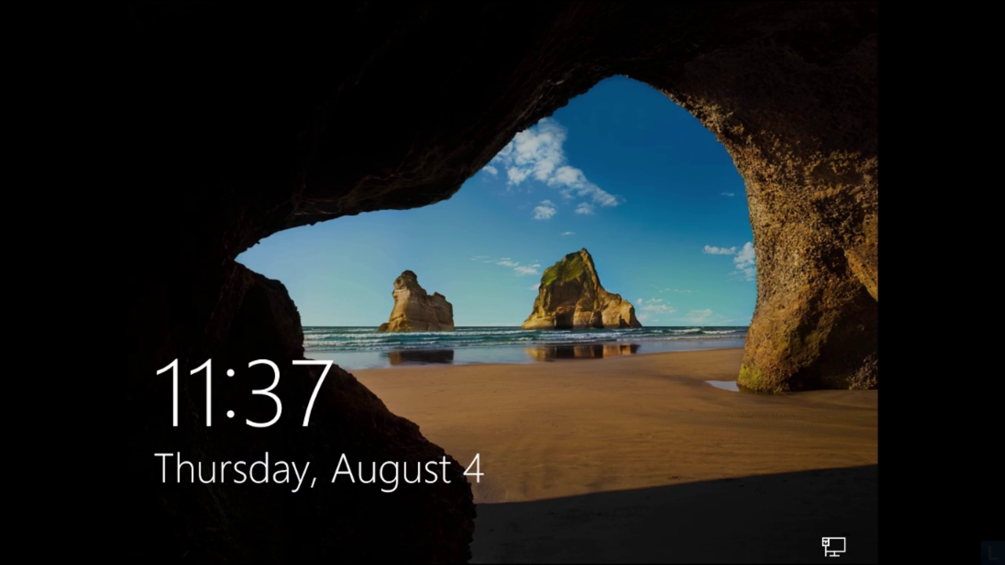
Step: Dismiss the Windows 8.1 lock screen and sign in with the password
{"action": "left_click", "coordinate": [805, 490]}
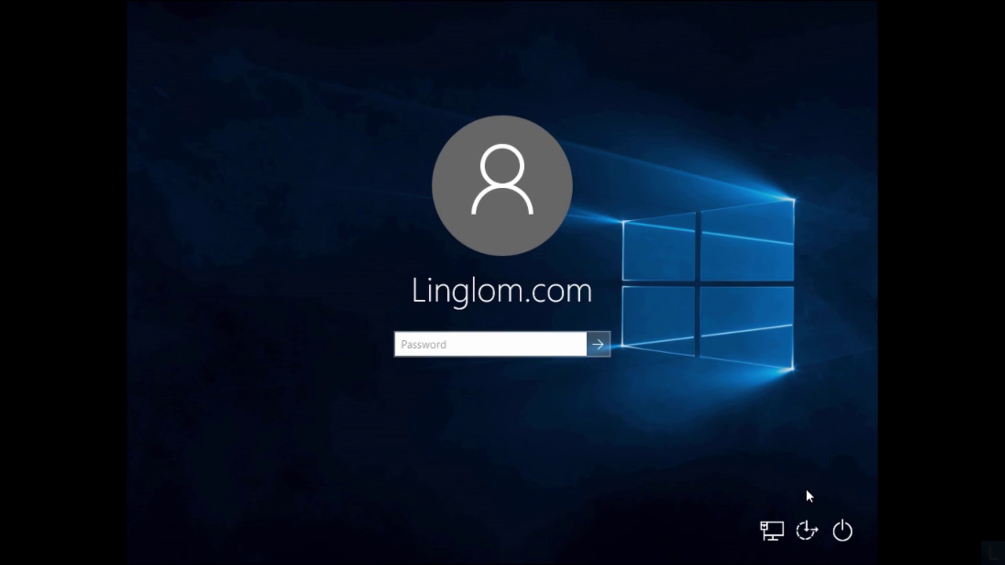
{"action": "type", "text": "••••••"}
{"action": "key", "text": "Return"}
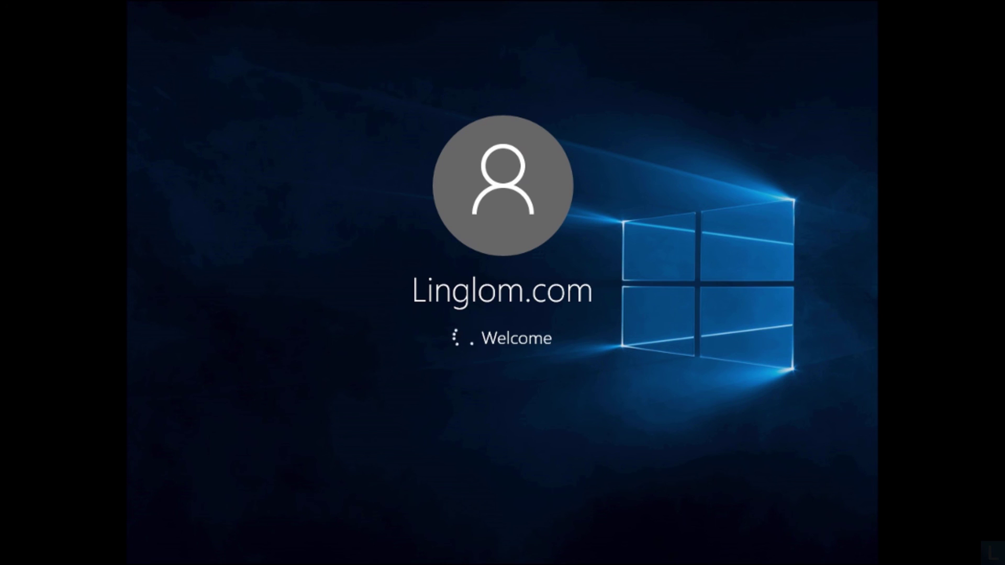